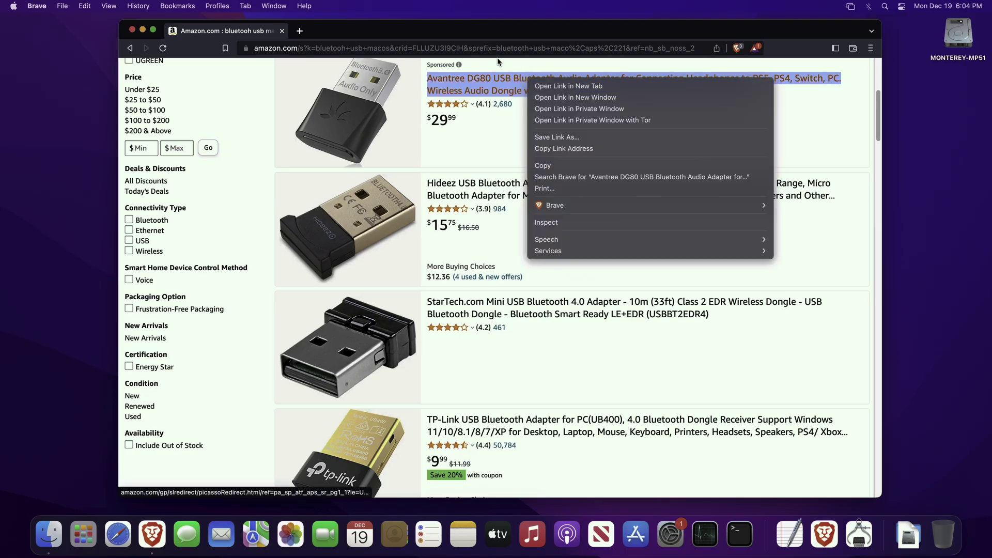
# - Open the Avantree DG80 USB Bluetooth adapter listing in a new Safari tab
pyautogui.click(568, 85)
pyautogui.click(325, 30)
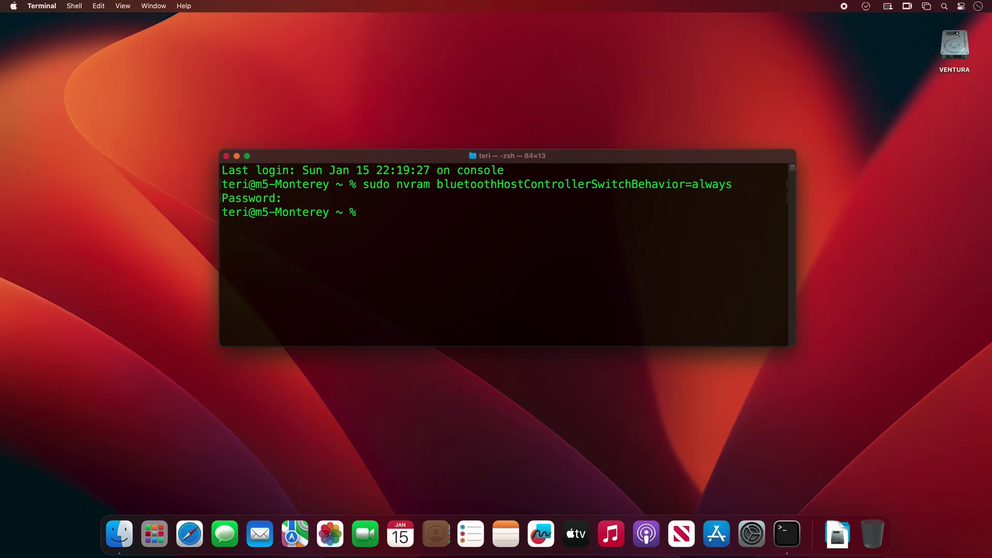
# - Choose Restart from the Apple menu to restart the computer
pyautogui.click(14, 6)
pyautogui.click(32, 114)
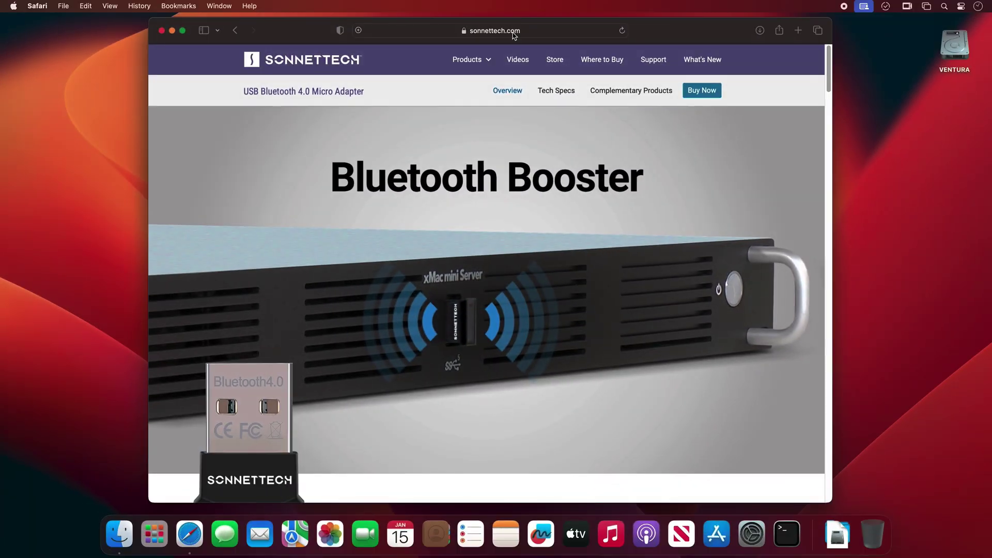
# - Go from the Sonnet adapter's Tech Specs to its support library and expand Driver (2)
pyautogui.click(513, 33)
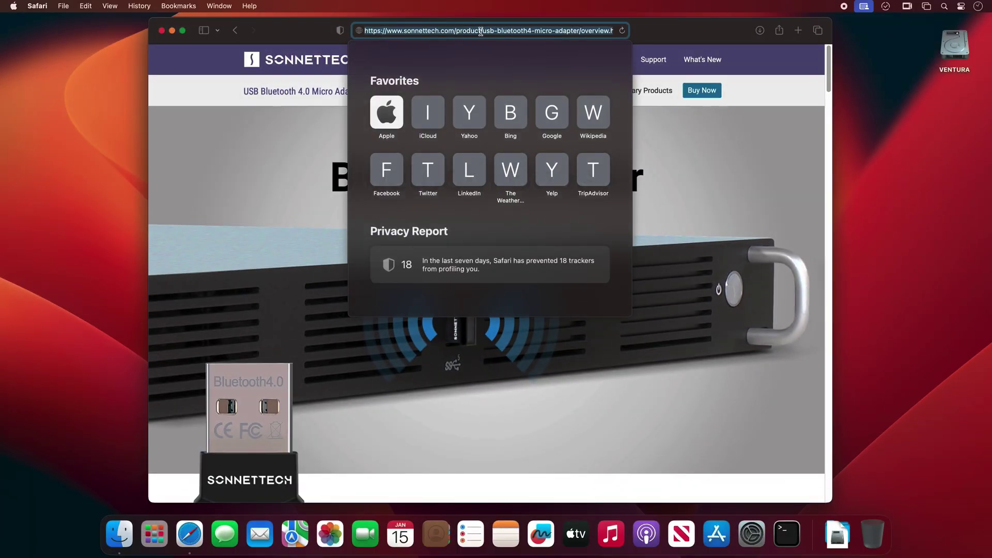
pyautogui.click(663, 34)
pyautogui.click(554, 92)
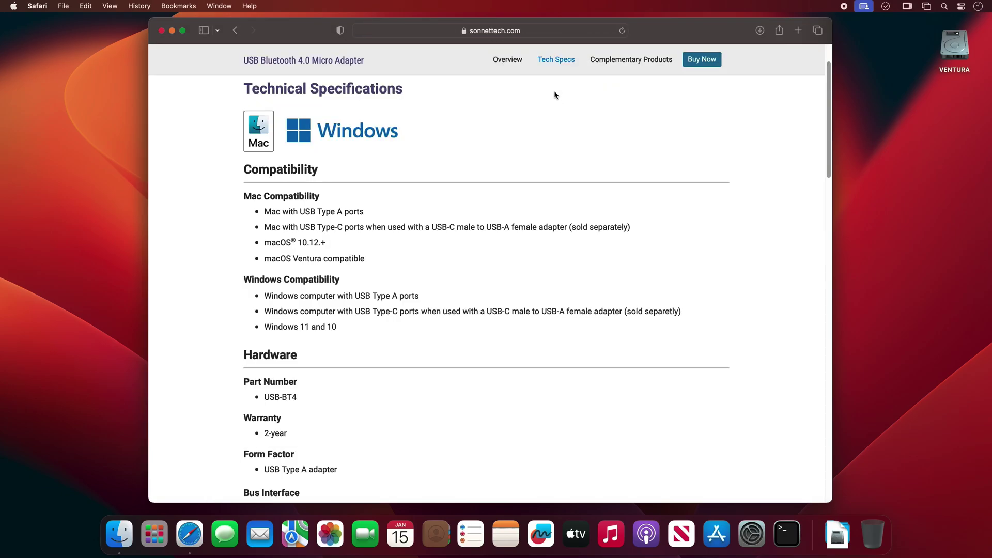
pyautogui.scroll(-10, 389, 255)
pyautogui.click(280, 298)
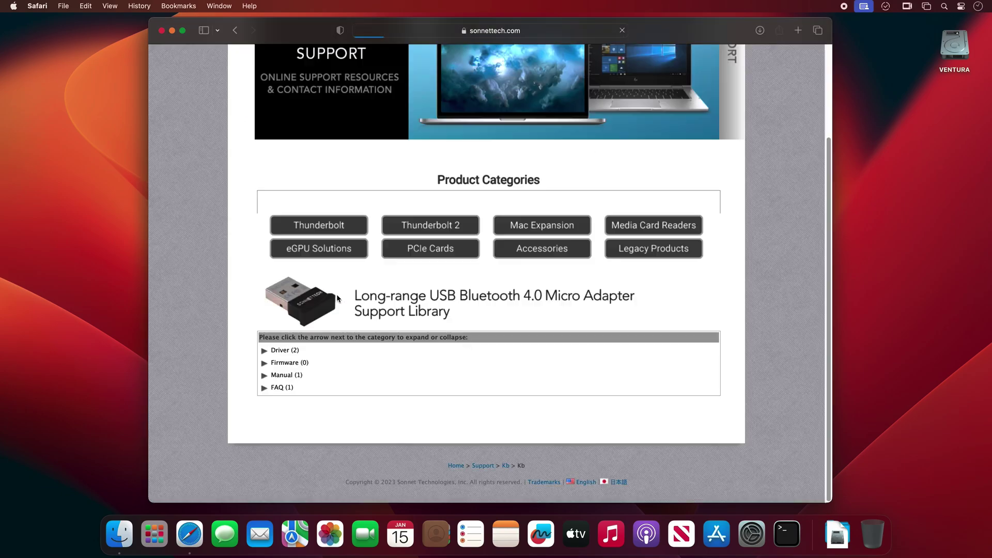
pyautogui.click(275, 353)
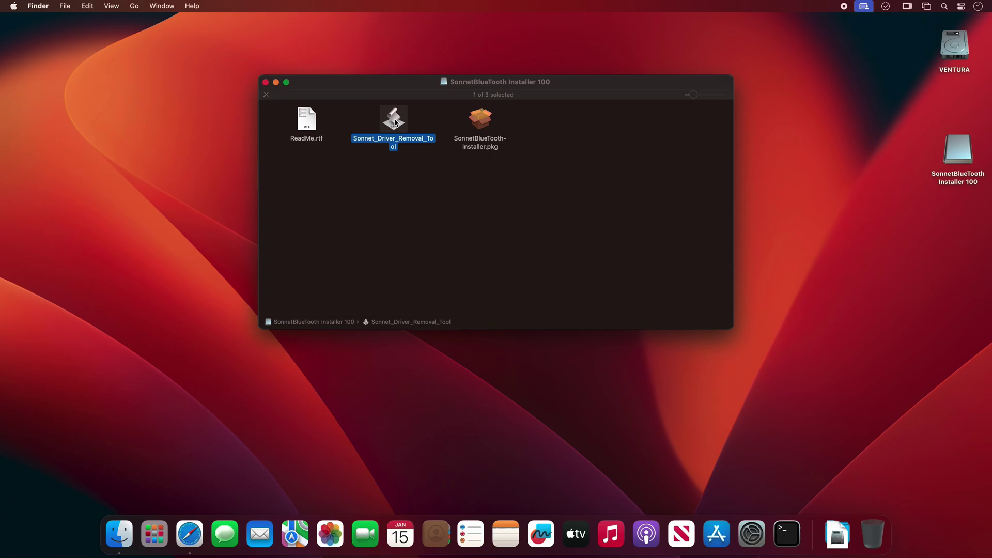
# - Launch SonnetBlueTooth-Installer.pkg and continue past Read Me and License to installation type
pyautogui.doubleClick(480, 117)
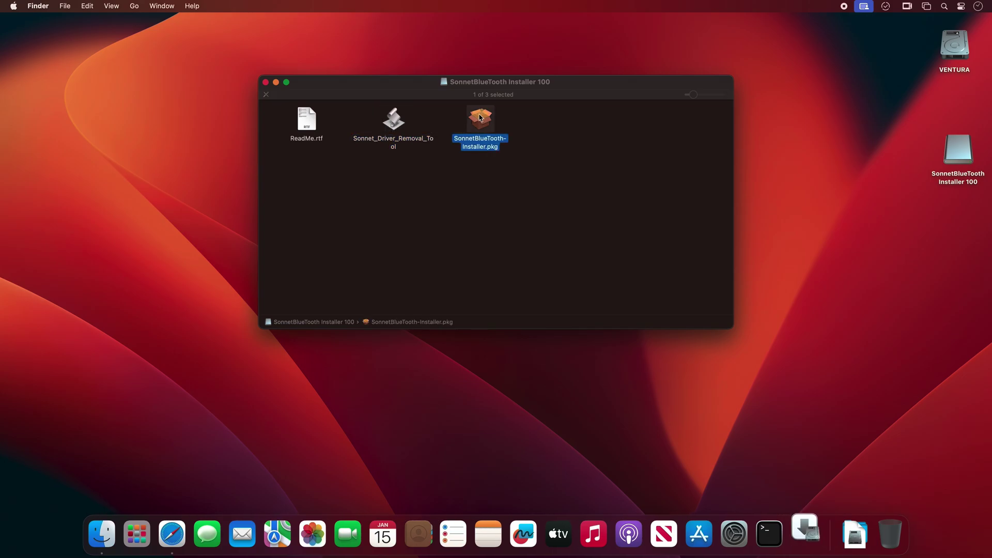
pyautogui.click(627, 343)
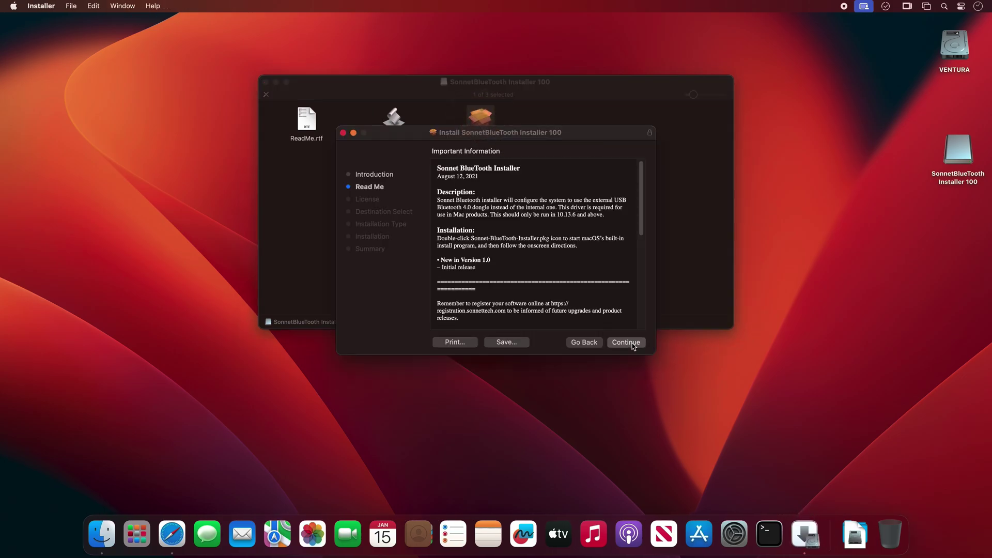
pyautogui.click(626, 343)
pyautogui.click(596, 270)
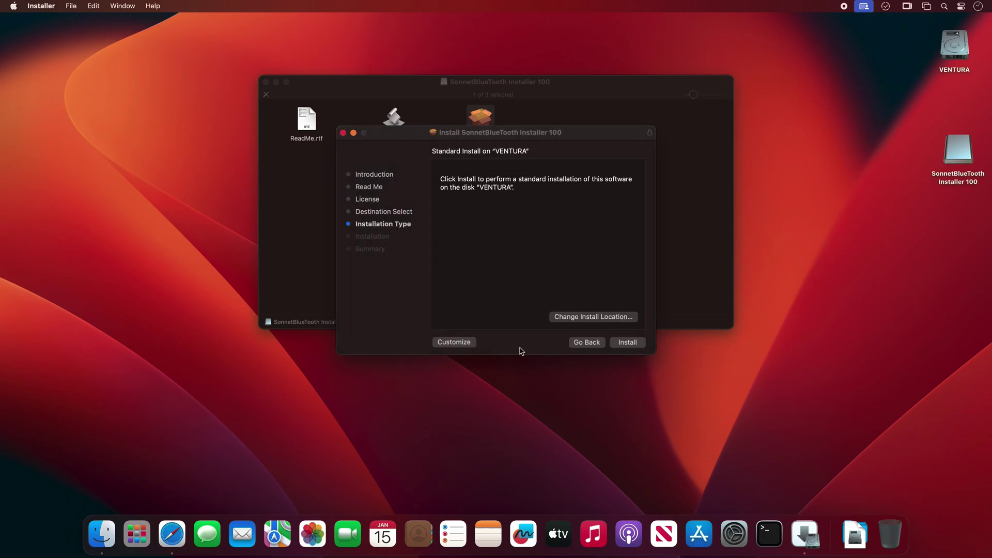